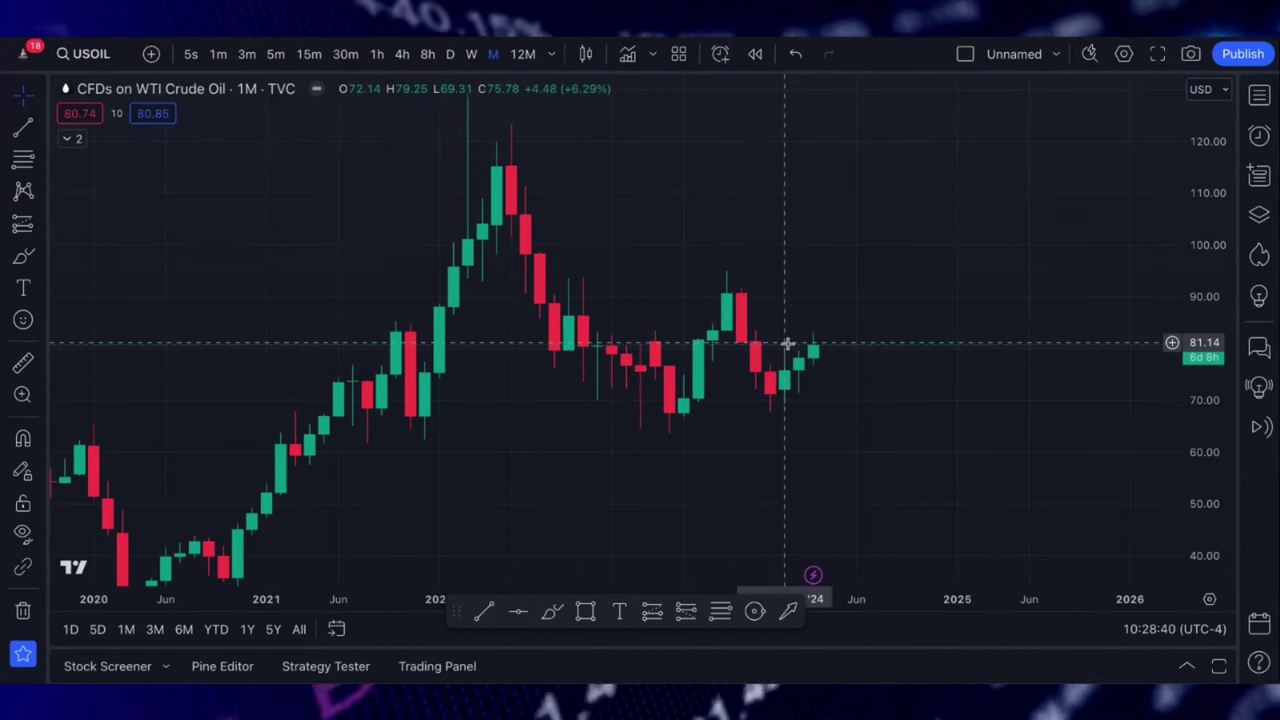
Draw a Fib retracement on the monthly chart from the 91.79 high to the 67.40 low
{"action": "scroll", "coordinate": [787, 343], "scroll_direction": "up", "scroll_amount": 5}
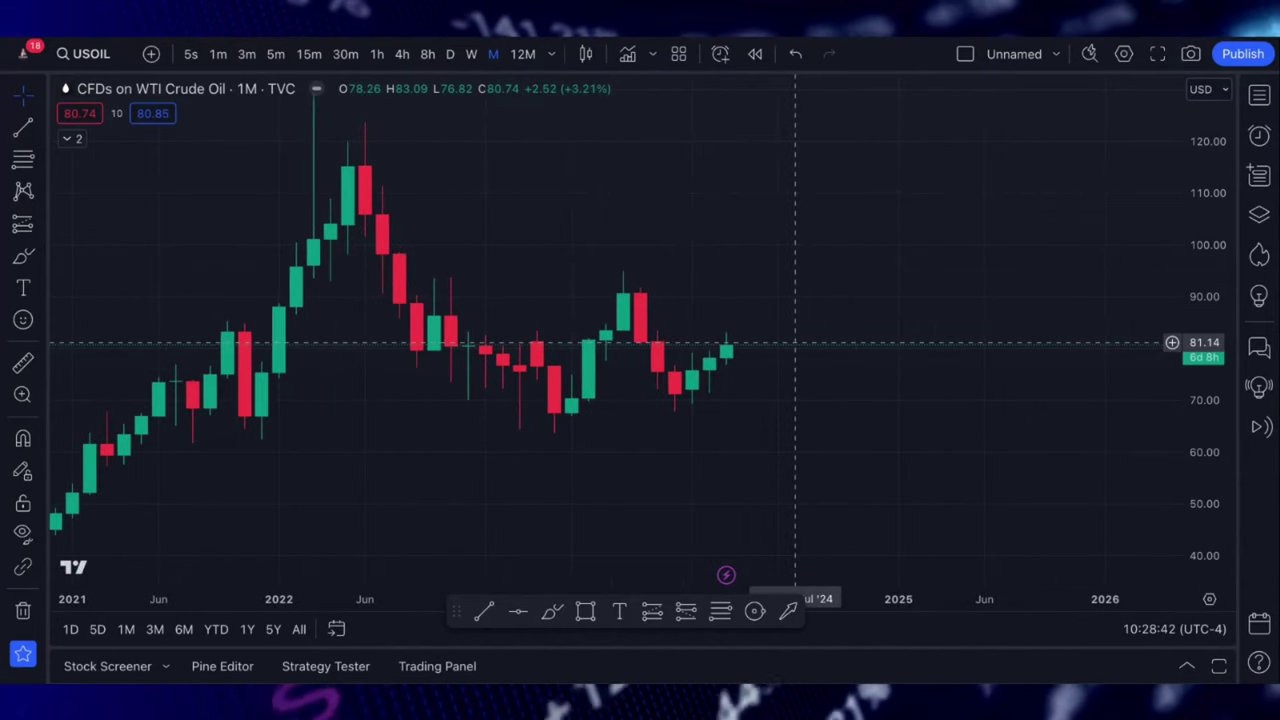
{"action": "scroll", "coordinate": [795, 343], "scroll_direction": "up", "scroll_amount": 2}
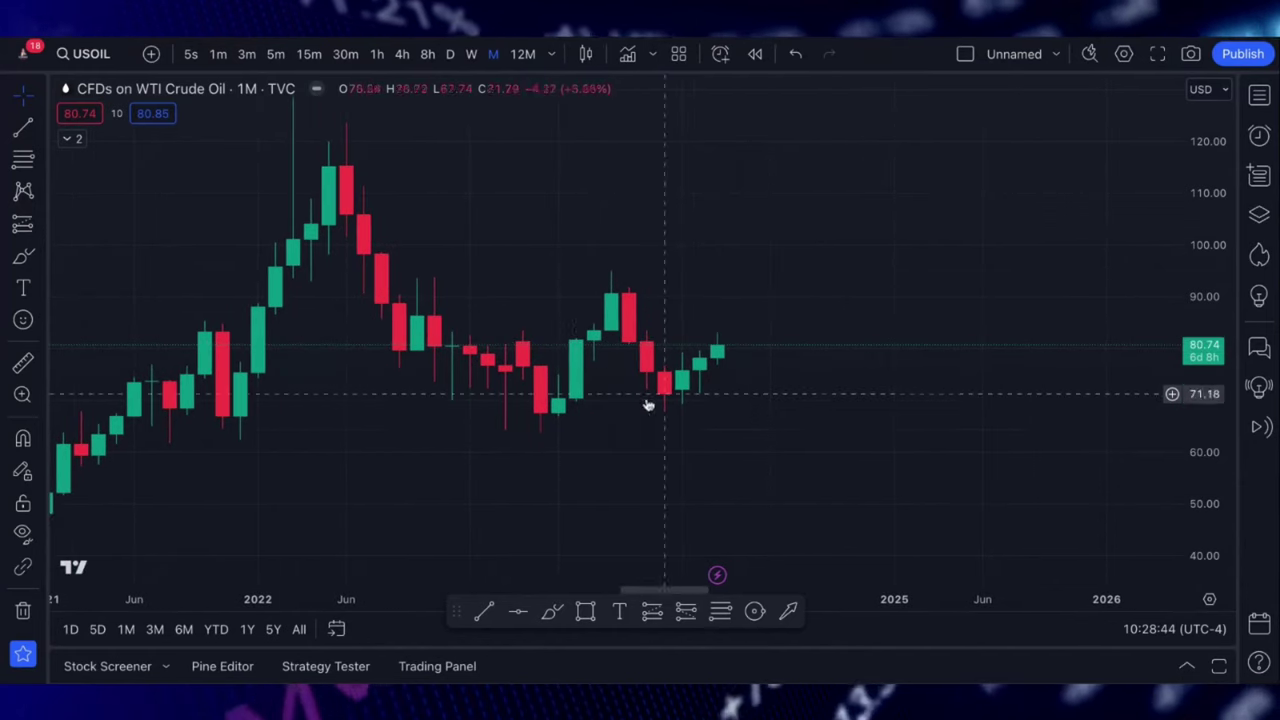
{"action": "left_click", "coordinate": [42, 165]}
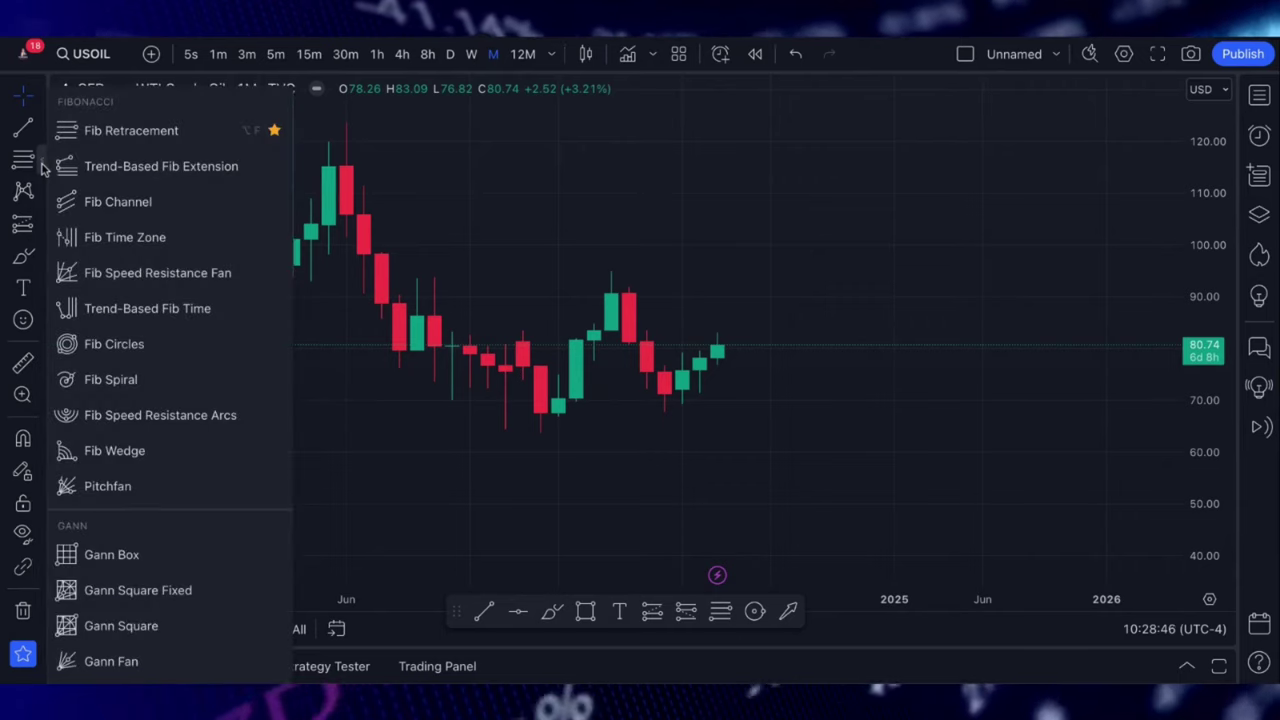
{"action": "left_click", "coordinate": [109, 131]}
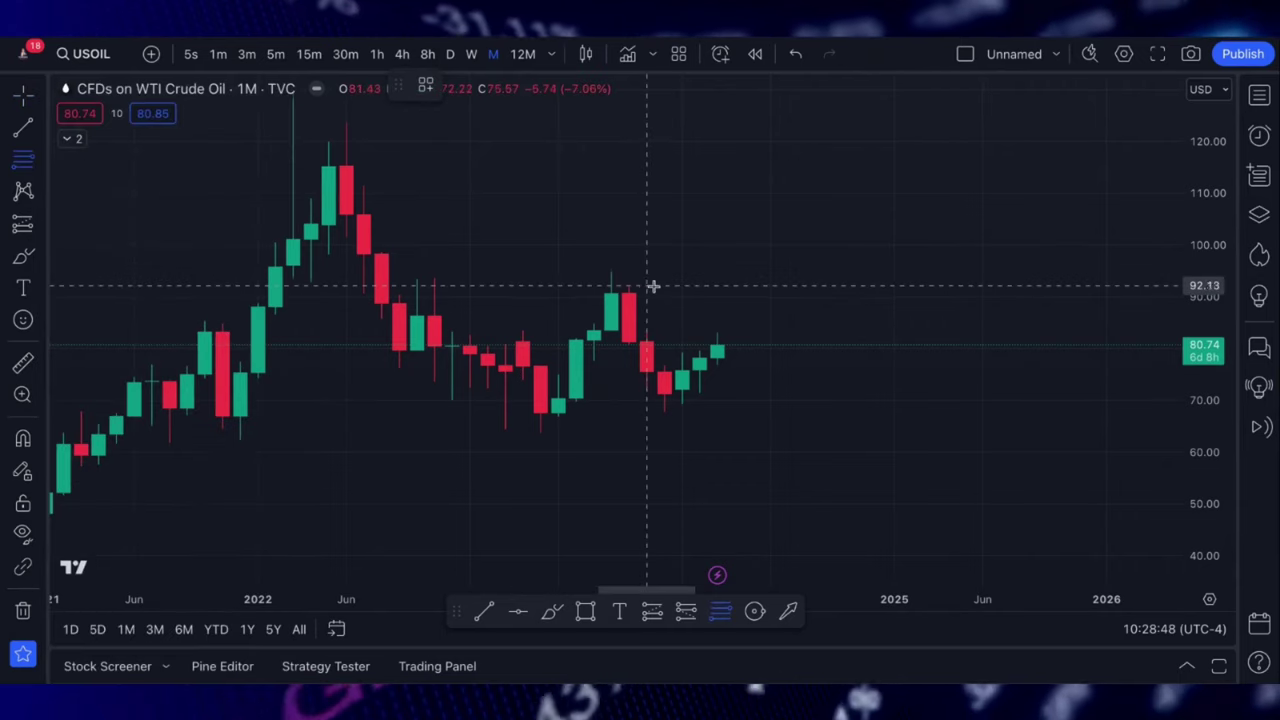
{"action": "left_click", "coordinate": [628, 289]}
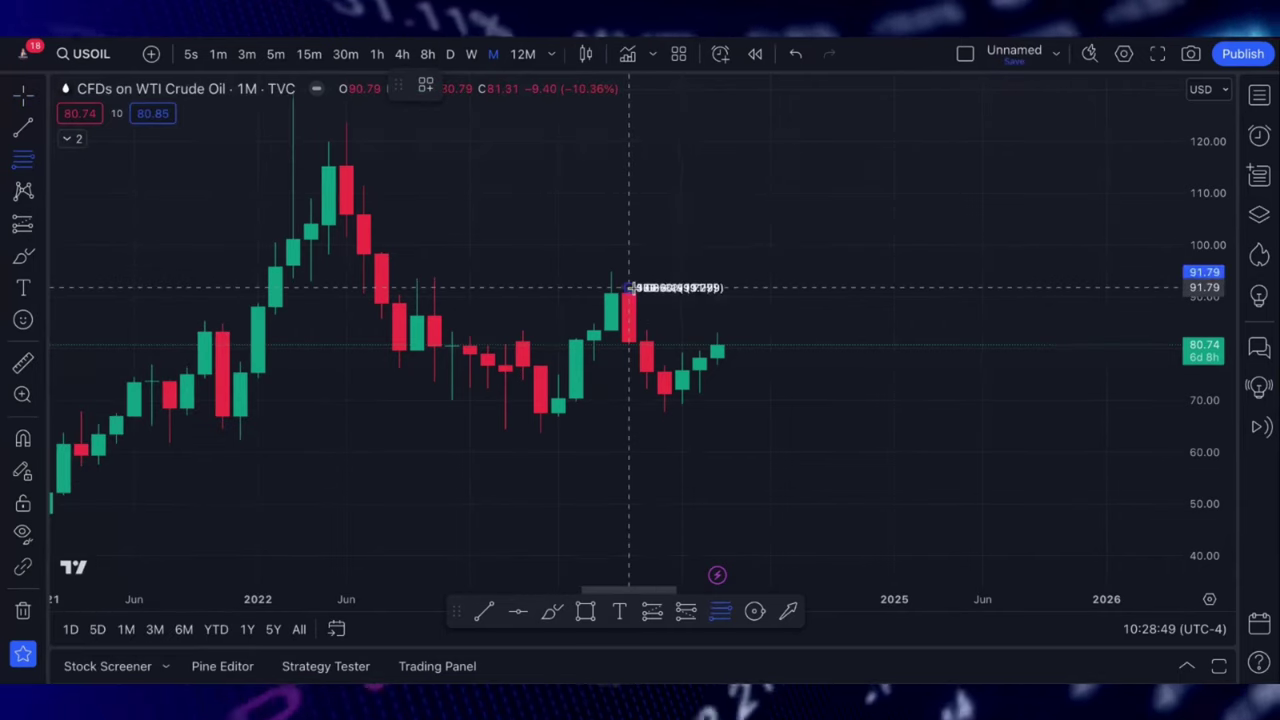
{"action": "left_click", "coordinate": [788, 413]}
Stretch the price scale to inspect the Fib levels, then delete the retracement
{"action": "scroll", "coordinate": [934, 427], "scroll_direction": "up", "scroll_amount": 2}
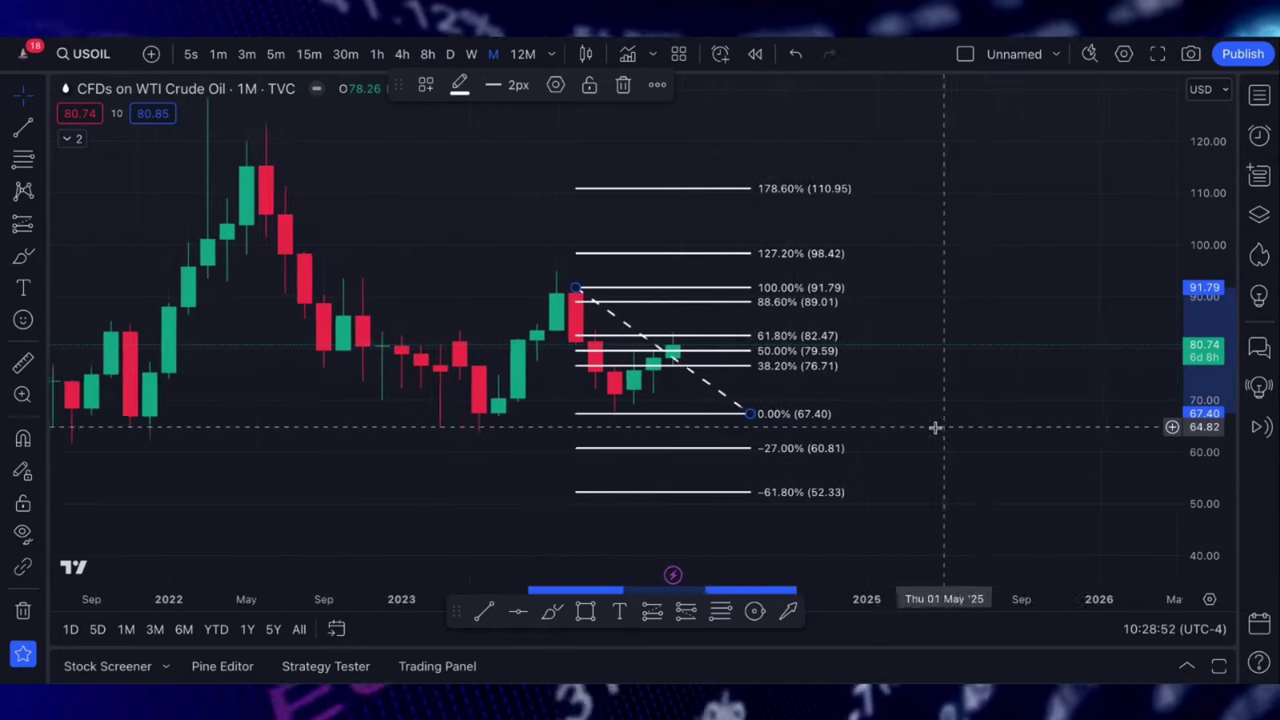
{"action": "left_click_drag", "start_coordinate": [1174, 443], "coordinate": [1199, 380]}
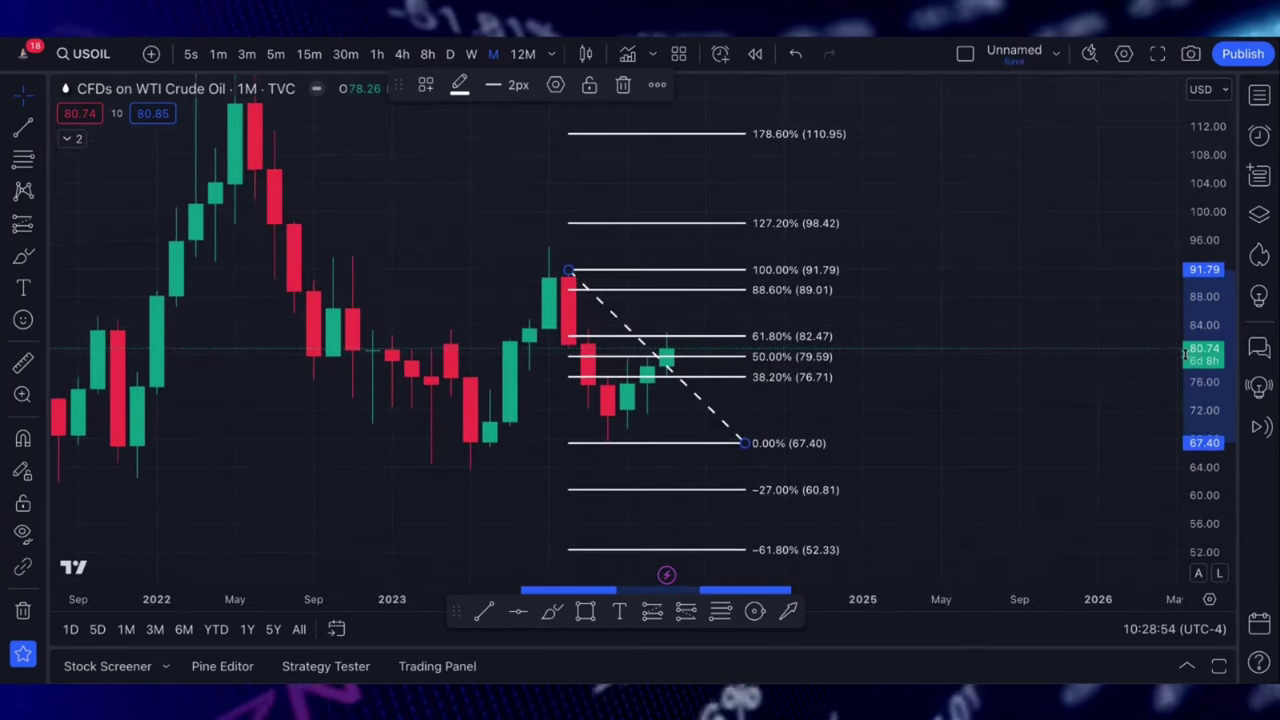
{"action": "scroll", "coordinate": [975, 394], "scroll_direction": "up", "scroll_amount": 1}
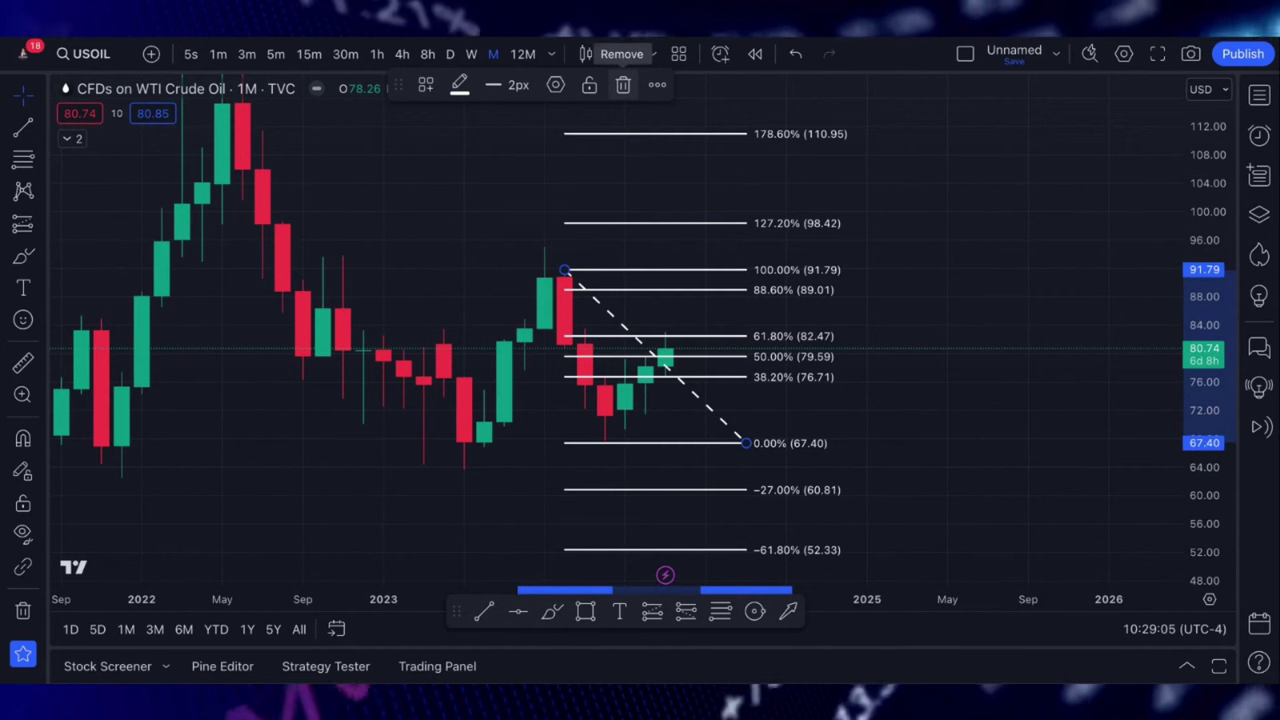
{"action": "left_click", "coordinate": [622, 86]}
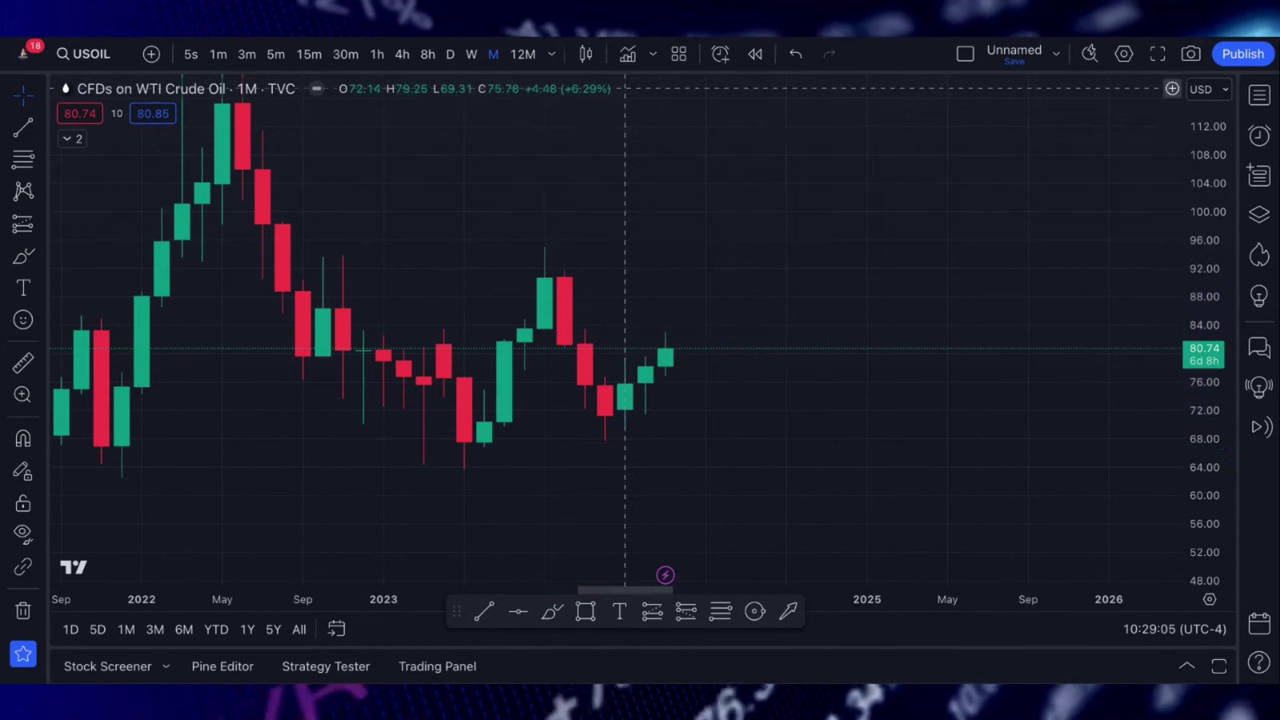
Switch USOIL to 1W candles and frame the view from mid-2022 to early 2024
{"action": "left_click", "coordinate": [470, 55]}
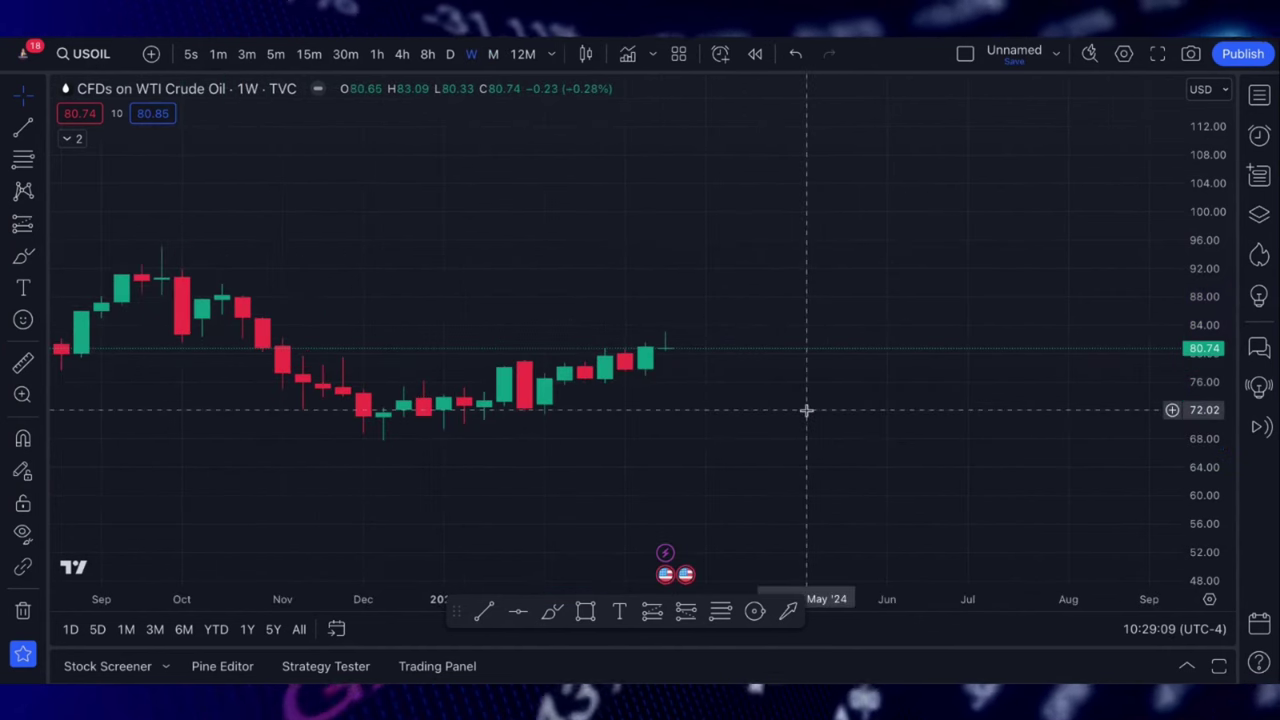
{"action": "scroll", "coordinate": [806, 410], "scroll_direction": "down", "scroll_amount": 3}
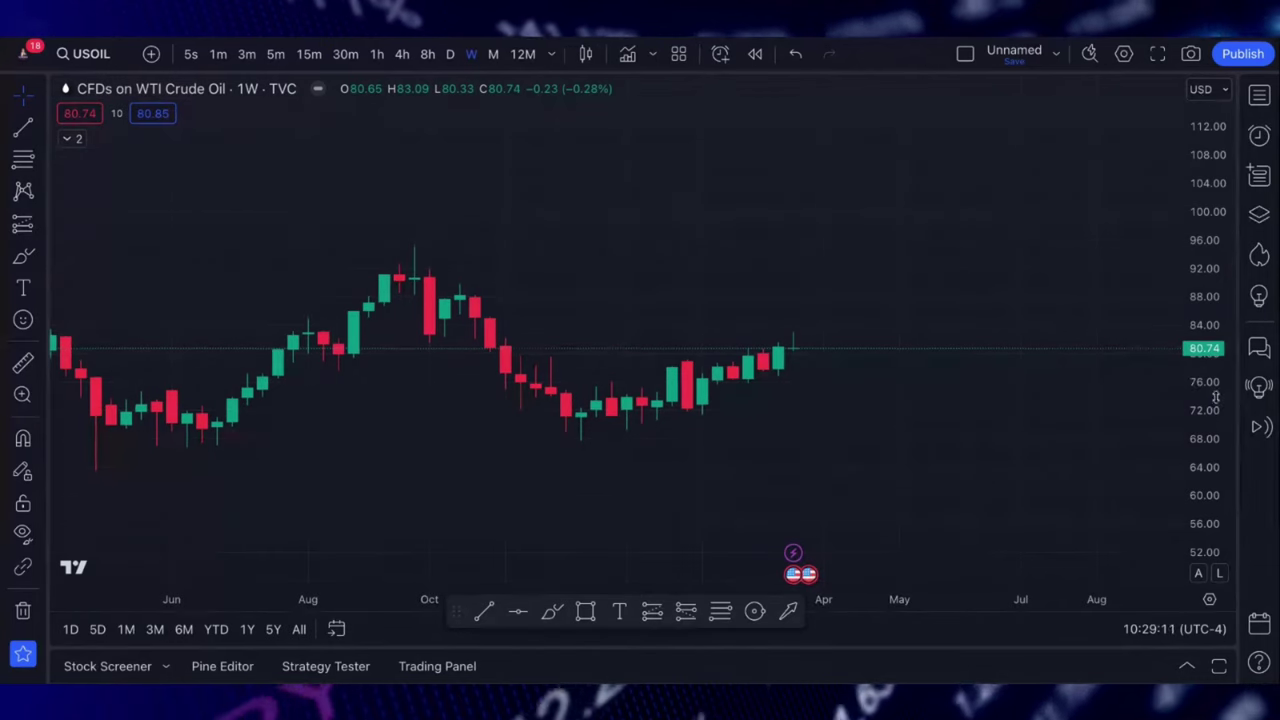
{"action": "left_click_drag", "start_coordinate": [1214, 400], "coordinate": [1175, 232]}
{"action": "scroll", "coordinate": [903, 378], "scroll_direction": "down", "scroll_amount": 3}
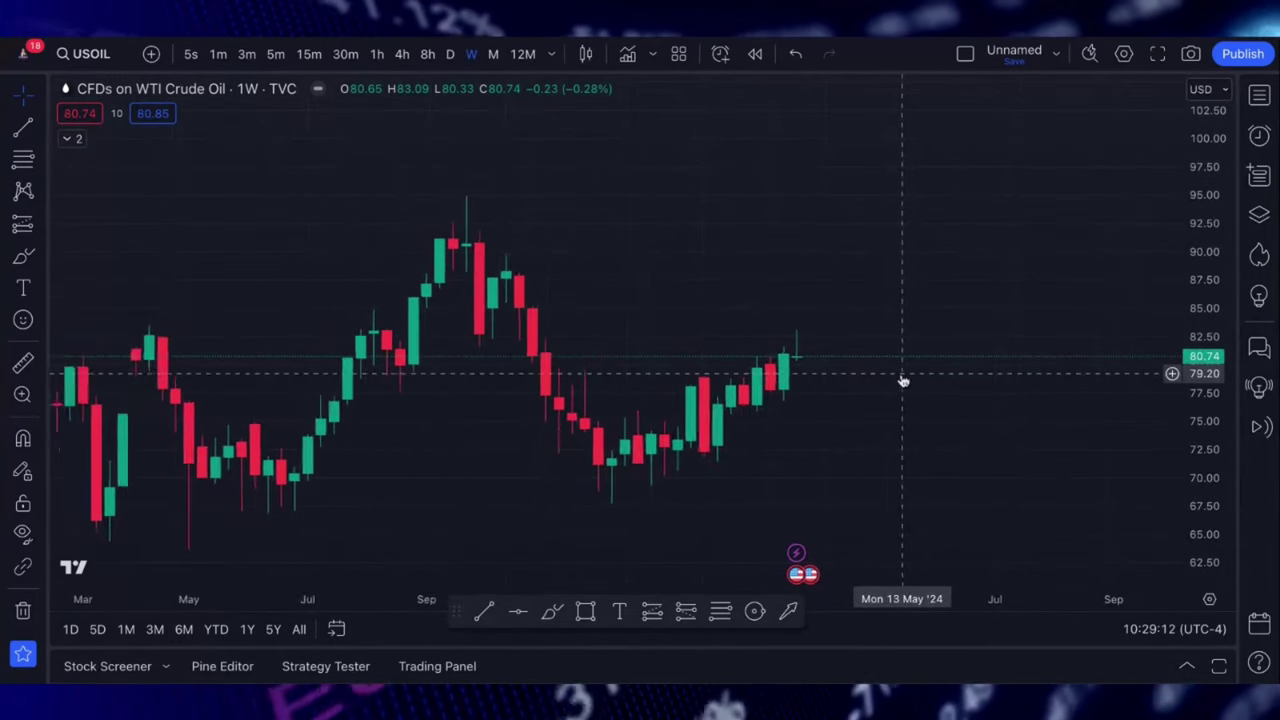
{"action": "scroll", "coordinate": [903, 380], "scroll_direction": "down", "scroll_amount": 1}
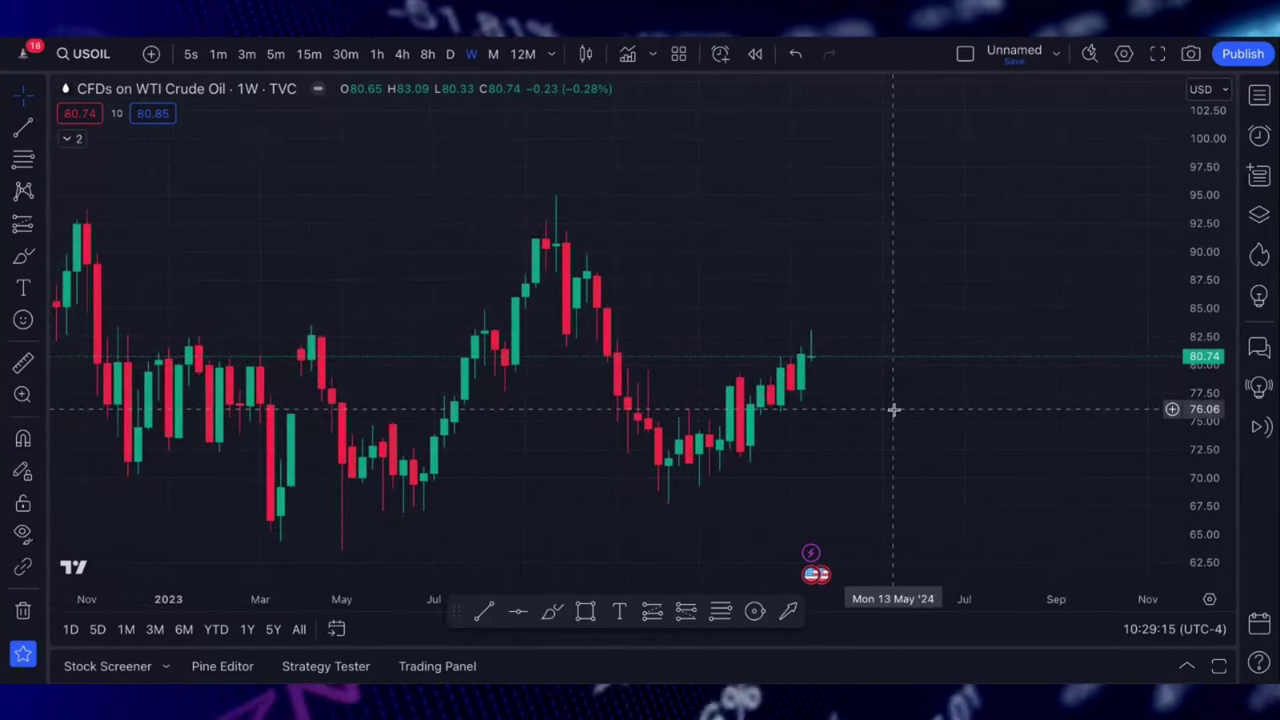
{"action": "left_click_drag", "start_coordinate": [893, 408], "coordinate": [891, 363]}
{"action": "scroll", "coordinate": [891, 363], "scroll_direction": "down", "scroll_amount": 1}
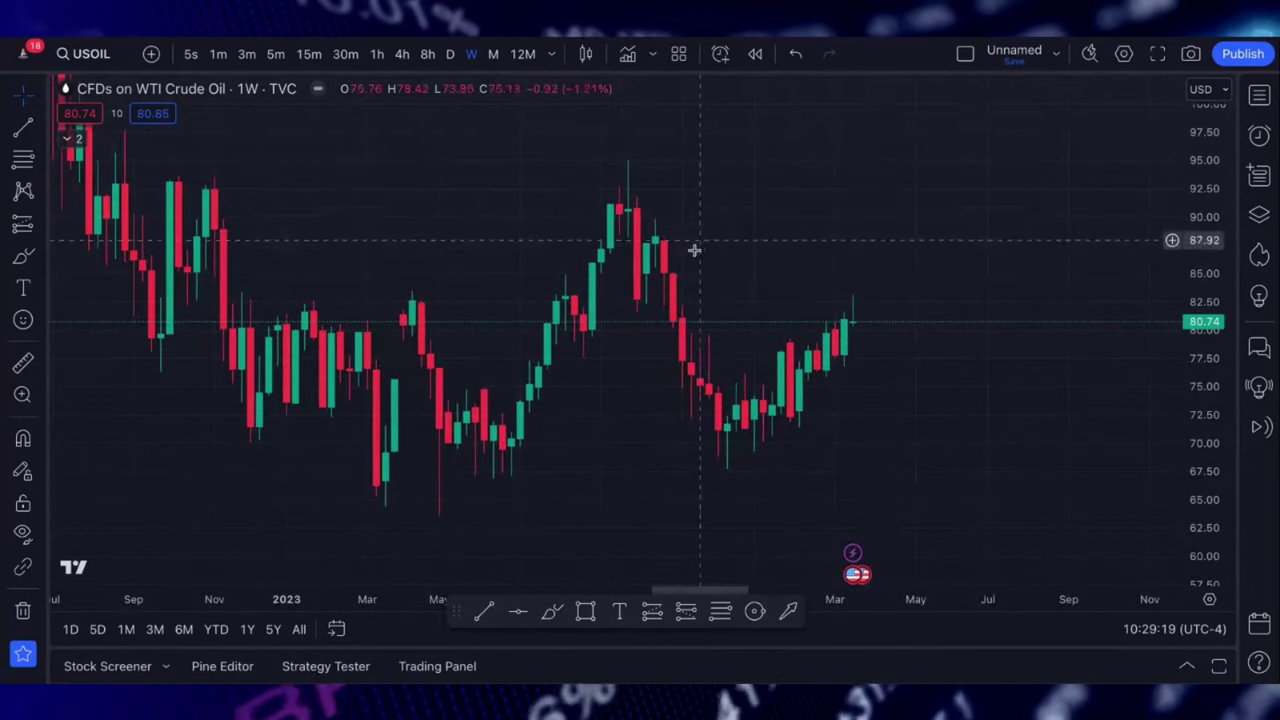
Place a white horizontal line at 80.93 on the weekly chart
{"action": "left_click", "coordinate": [518, 611]}
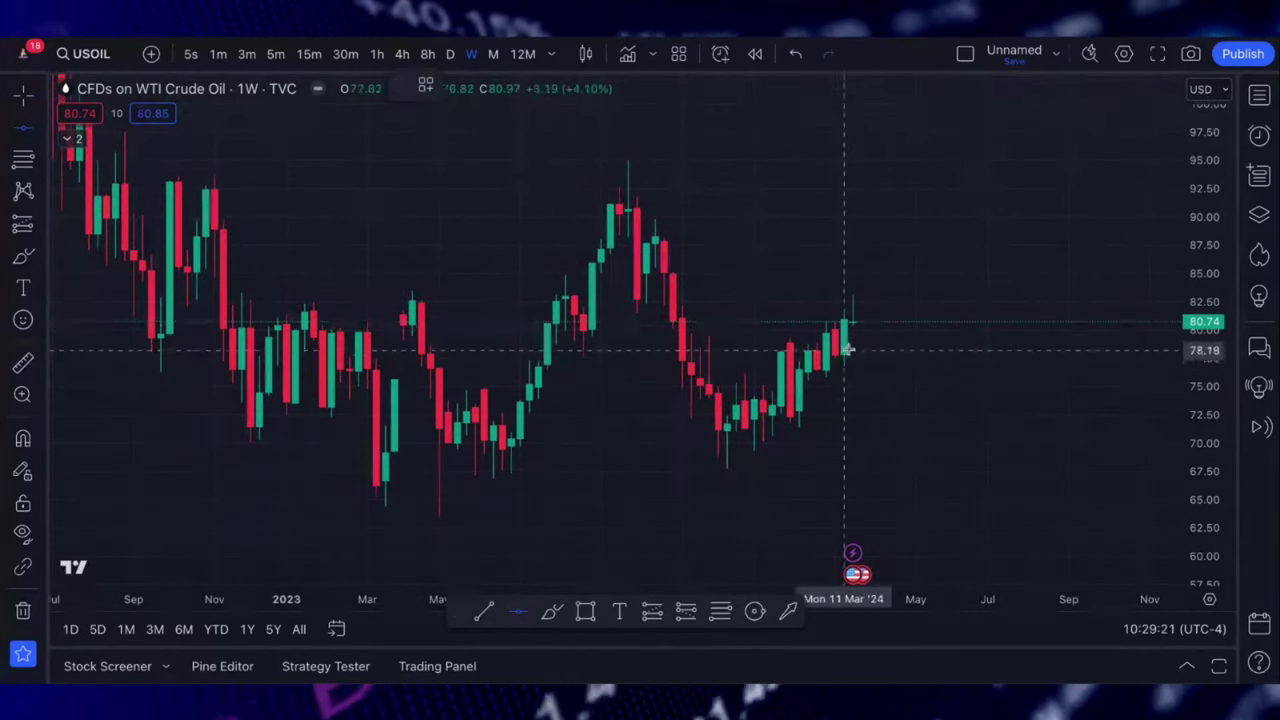
{"action": "left_click", "coordinate": [878, 320]}
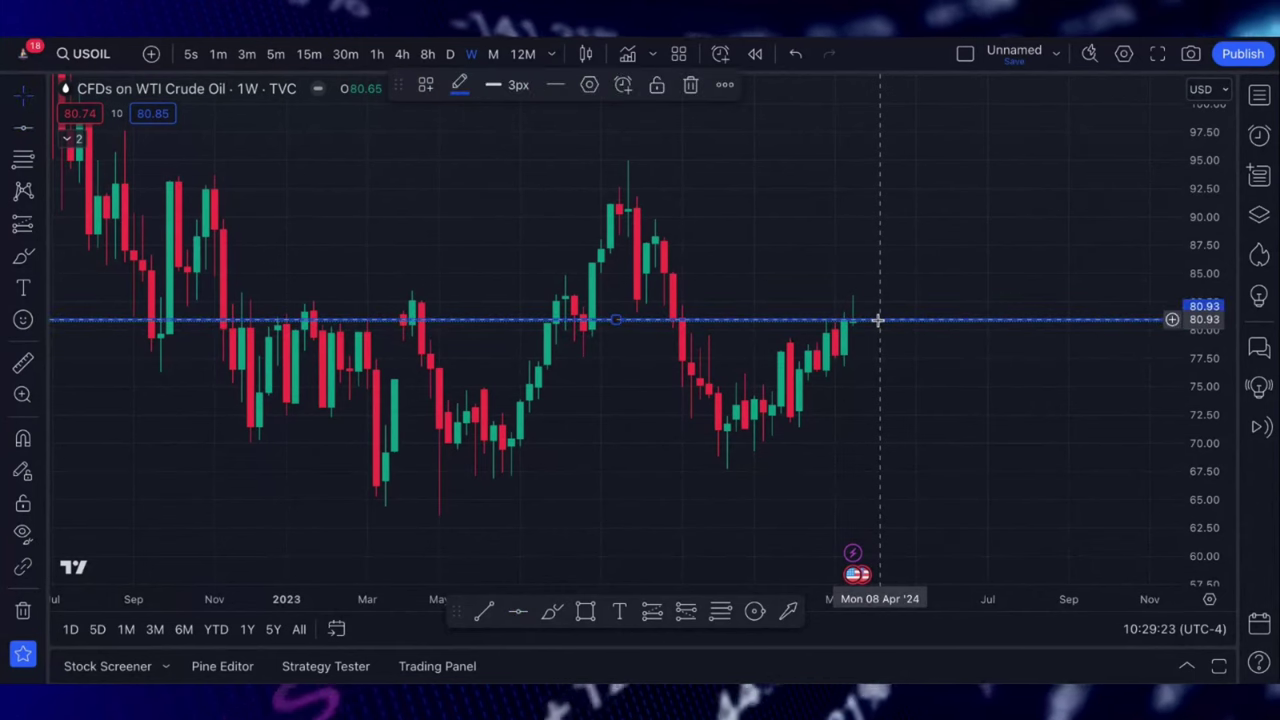
{"action": "left_click", "coordinate": [459, 85]}
{"action": "left_click", "coordinate": [461, 125]}
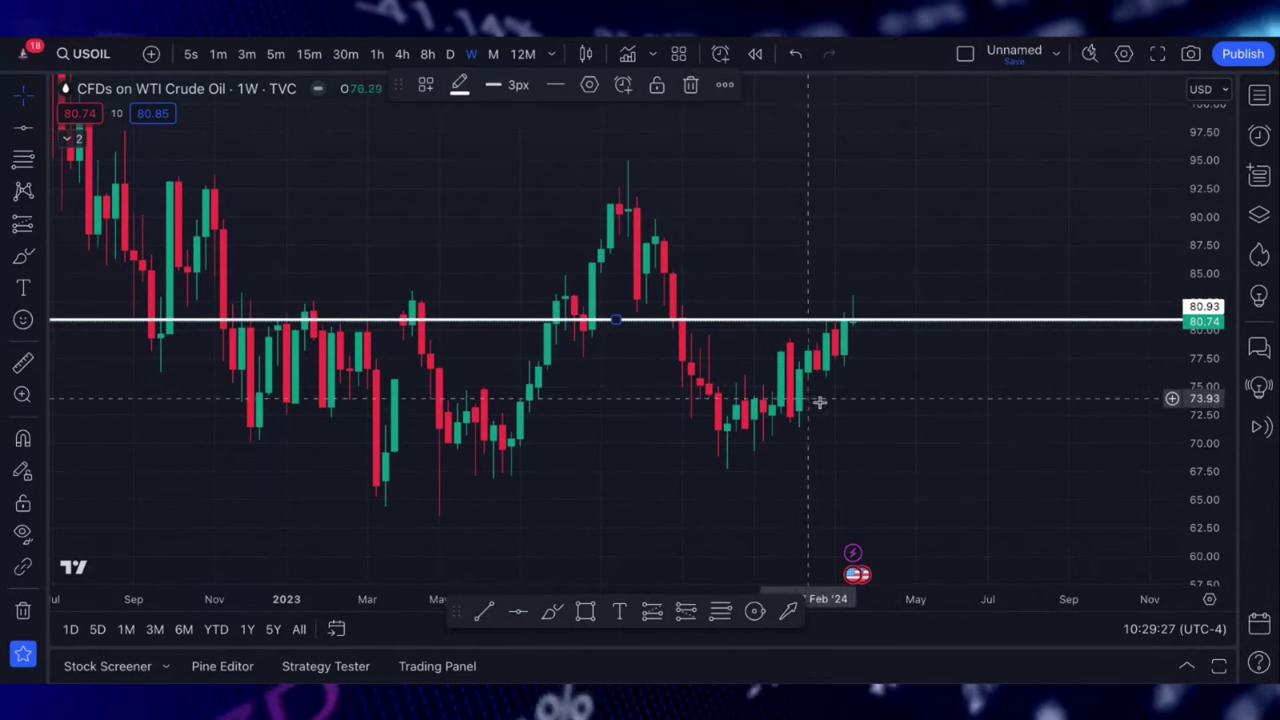
{"action": "scroll", "coordinate": [826, 403], "scroll_direction": "up", "scroll_amount": 1}
{"action": "scroll", "coordinate": [828, 404], "scroll_direction": "up", "scroll_amount": 3}
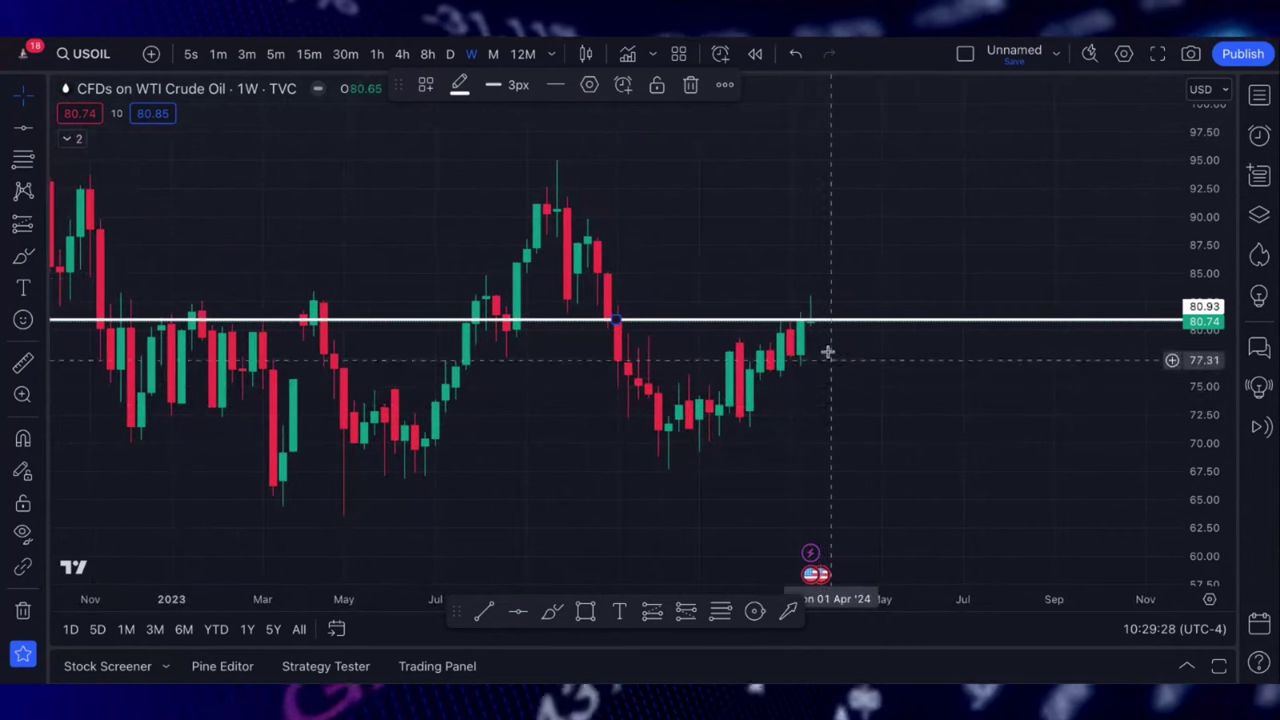
Draw an arrow pointing at the latest candle, then delete it
{"action": "left_click", "coordinate": [788, 611]}
{"action": "left_click_drag", "start_coordinate": [912, 292], "coordinate": [820, 296]}
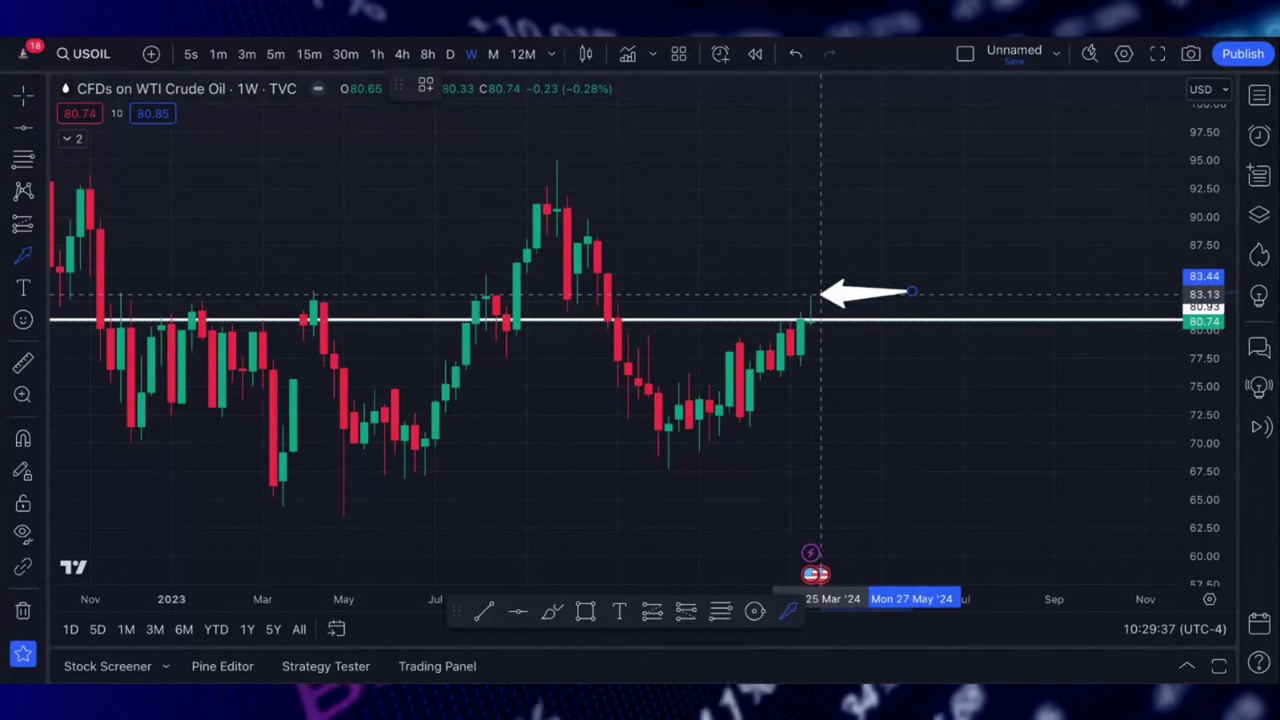
{"action": "mouse_move", "coordinate": [821, 296]}
{"action": "left_mouse_down"}
{"action": "mouse_move", "coordinate": [896, 423]}
{"action": "mouse_move", "coordinate": [871, 389]}
{"action": "mouse_move", "coordinate": [851, 294]}
{"action": "mouse_move", "coordinate": [828, 296]}
{"action": "left_mouse_up"}
{"action": "key", "text": "Delete"}
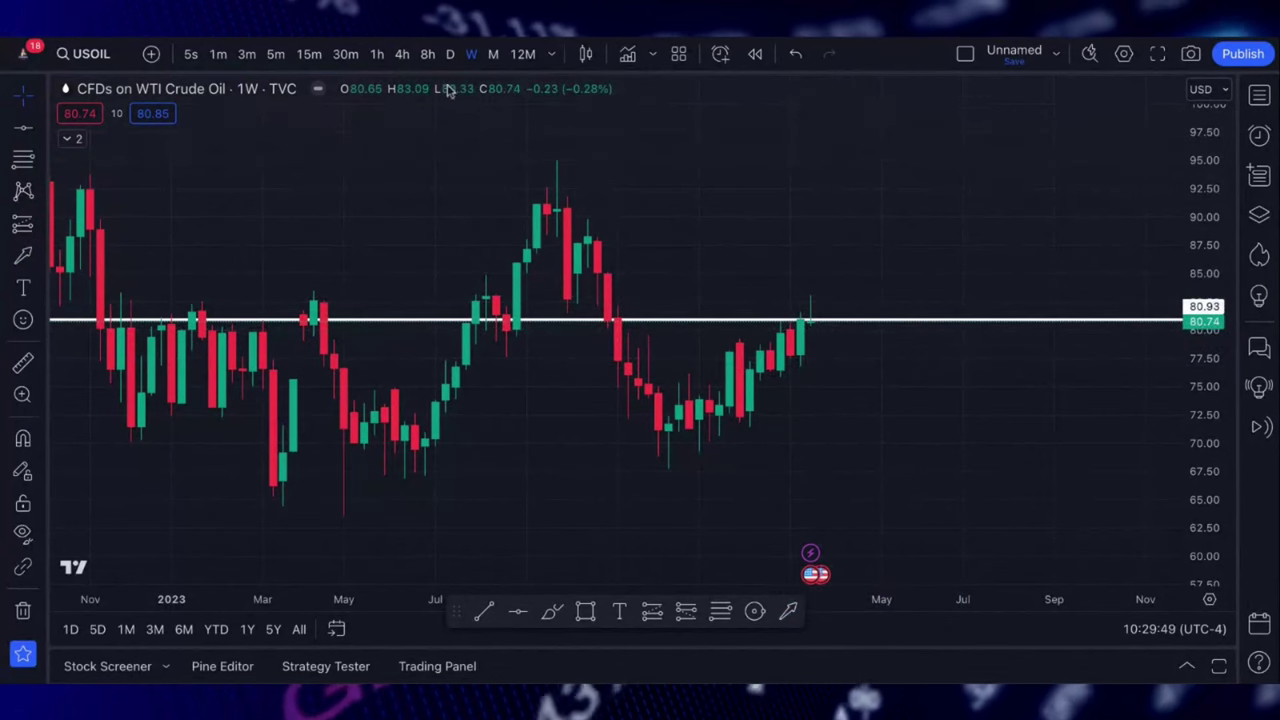
Switch the chart to 8-hour, then 4-hour candles, stretching the price scale taller
{"action": "left_click", "coordinate": [427, 55]}
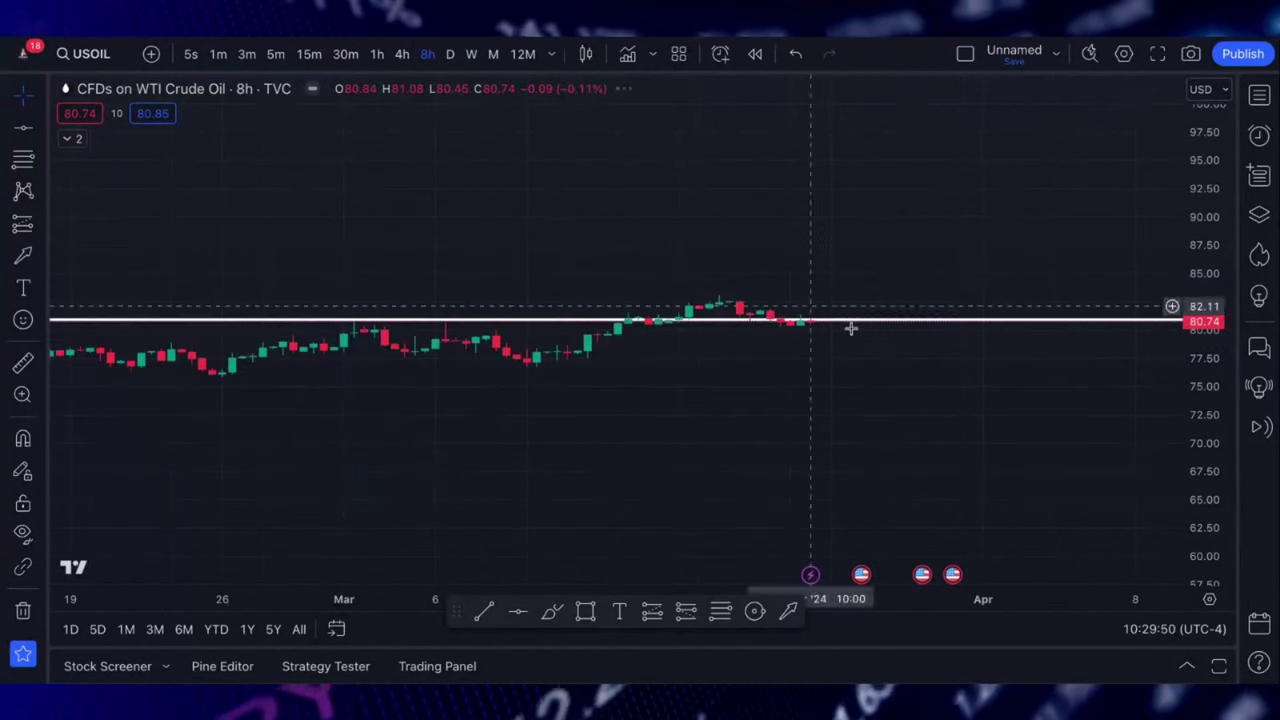
{"action": "left_click_drag", "start_coordinate": [1203, 413], "coordinate": [1205, 234]}
{"action": "scroll", "coordinate": [976, 380], "scroll_direction": "down", "scroll_amount": 2}
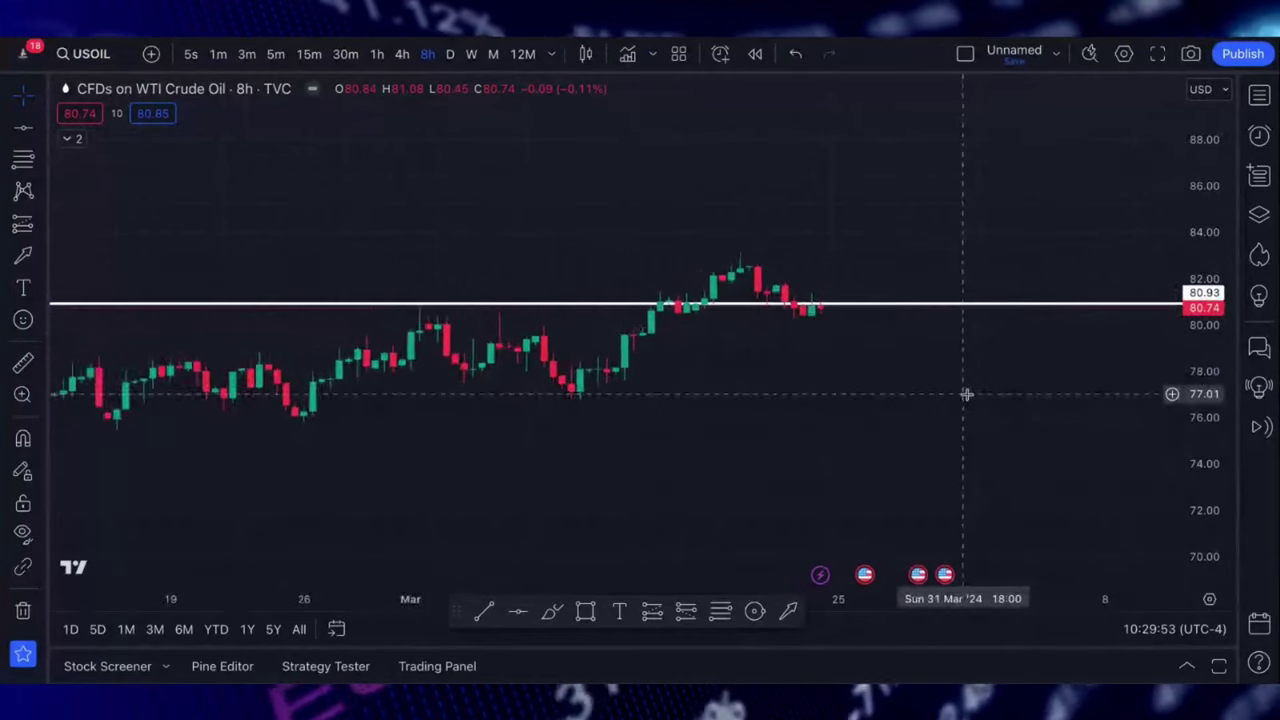
{"action": "left_click", "coordinate": [402, 54]}
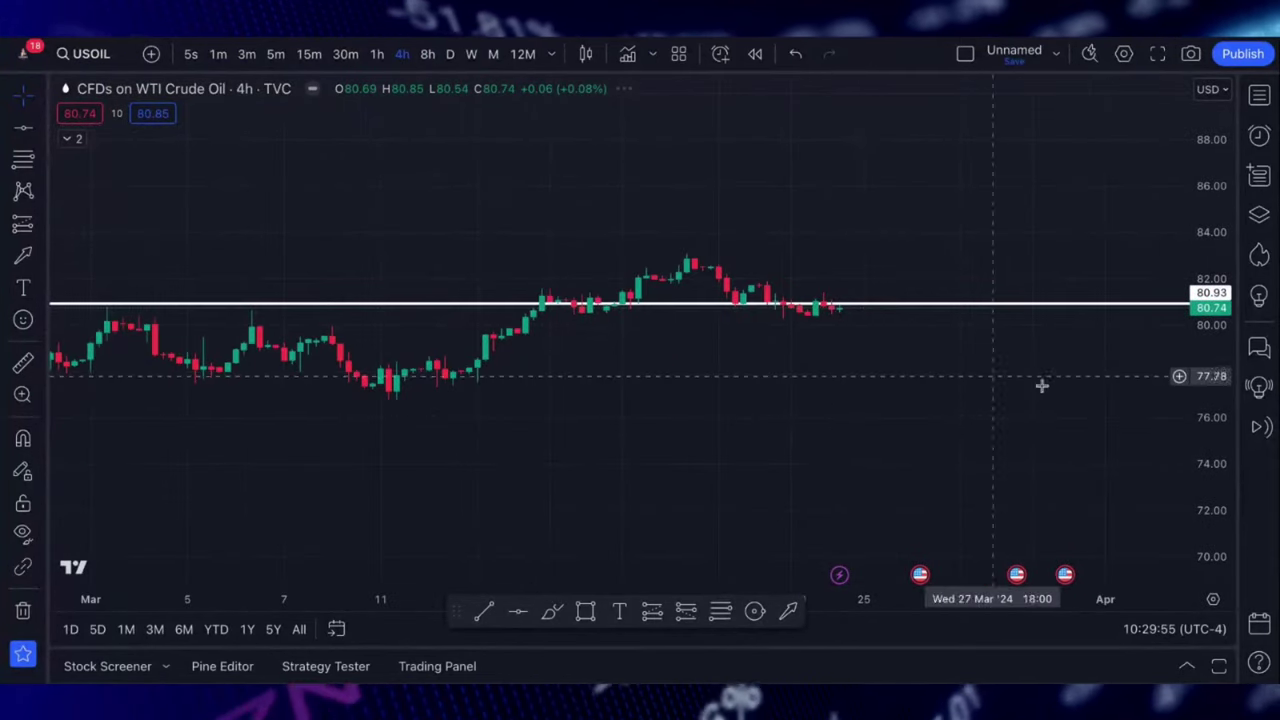
{"action": "left_click_drag", "start_coordinate": [1216, 447], "coordinate": [1210, 230]}
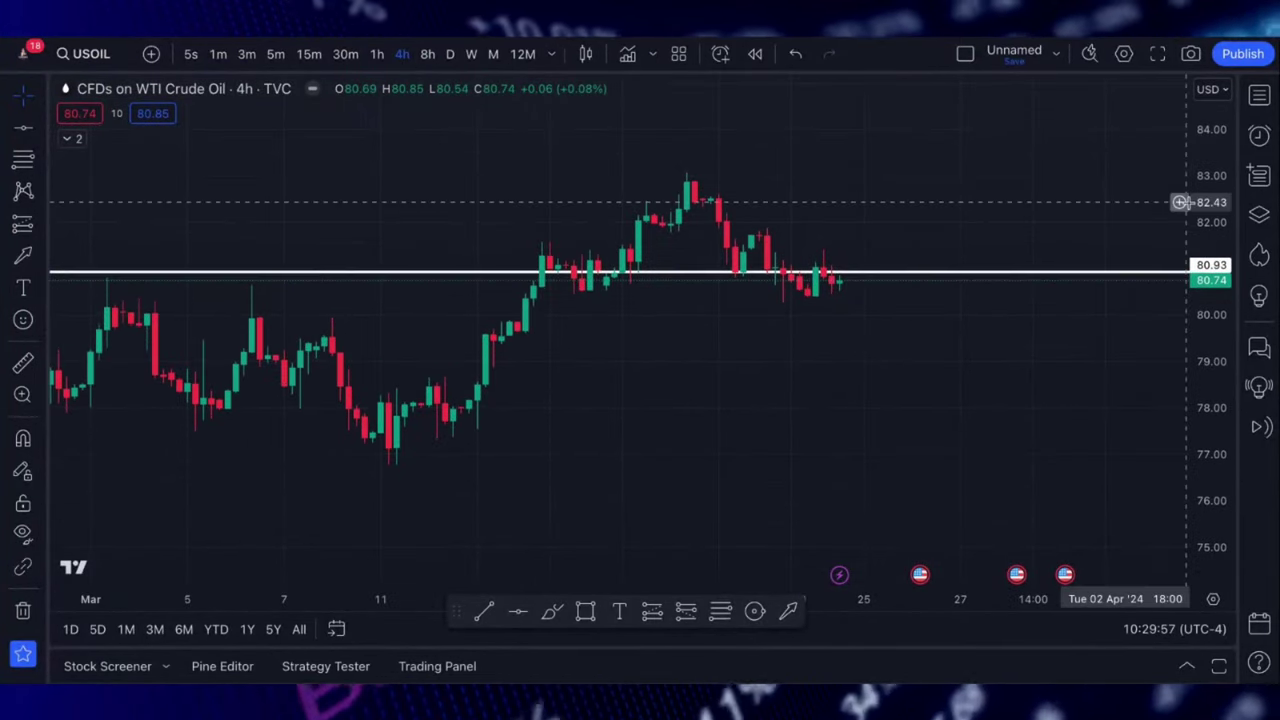
{"action": "scroll", "coordinate": [958, 362], "scroll_direction": "up", "scroll_amount": 1}
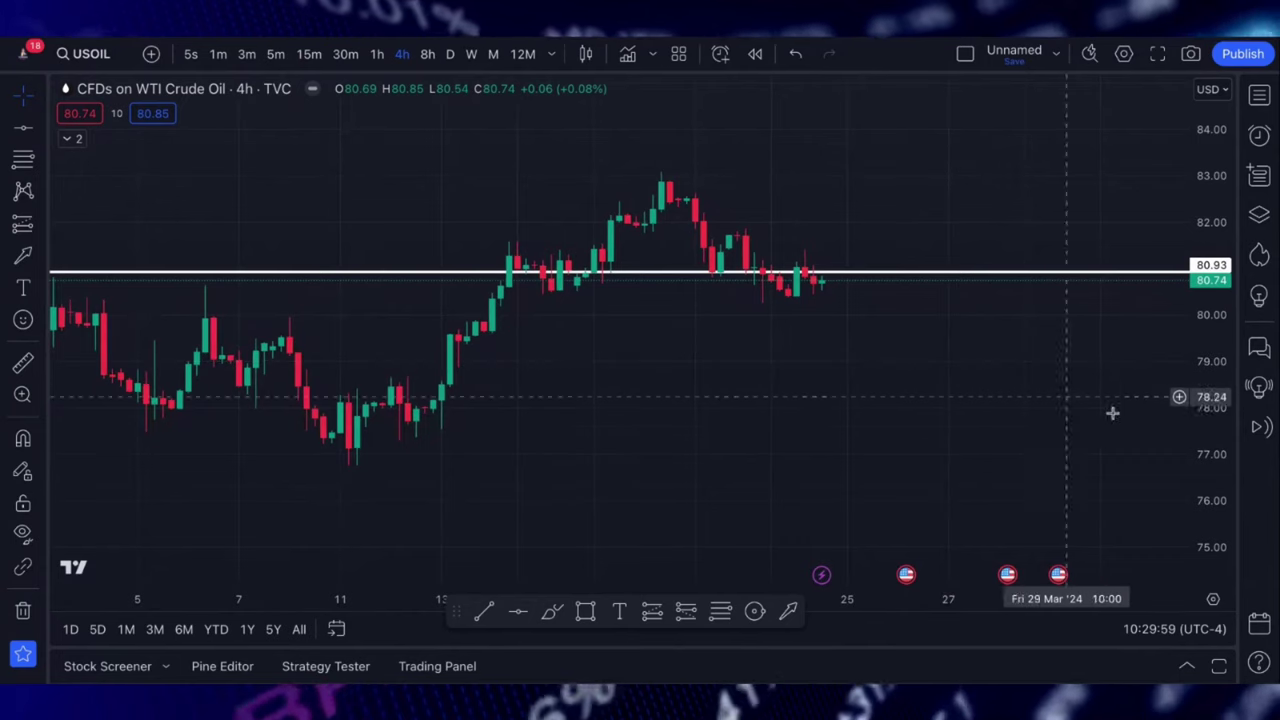
{"action": "left_click_drag", "start_coordinate": [1206, 443], "coordinate": [1208, 400]}
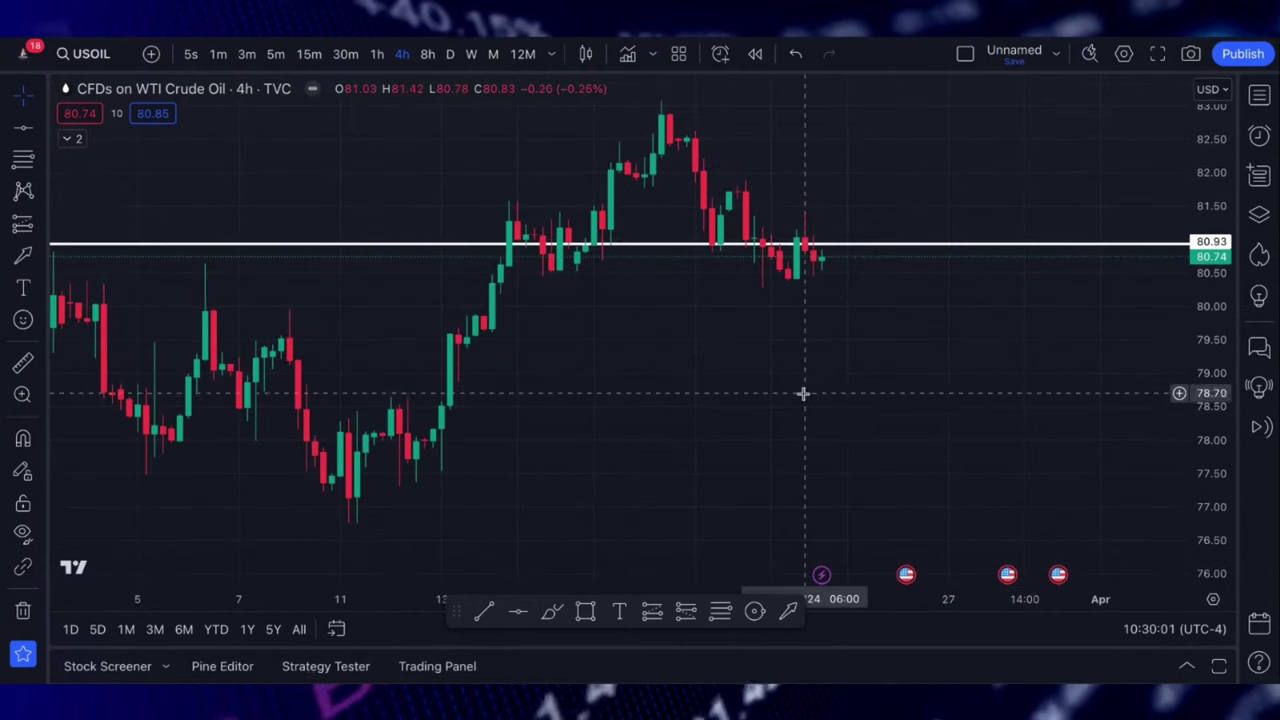
Shift the view down slightly and remove the white 80.93 horizontal line
{"action": "left_click_drag", "start_coordinate": [826, 369], "coordinate": [809, 451]}
{"action": "scroll", "coordinate": [810, 452], "scroll_direction": "up", "scroll_amount": 3}
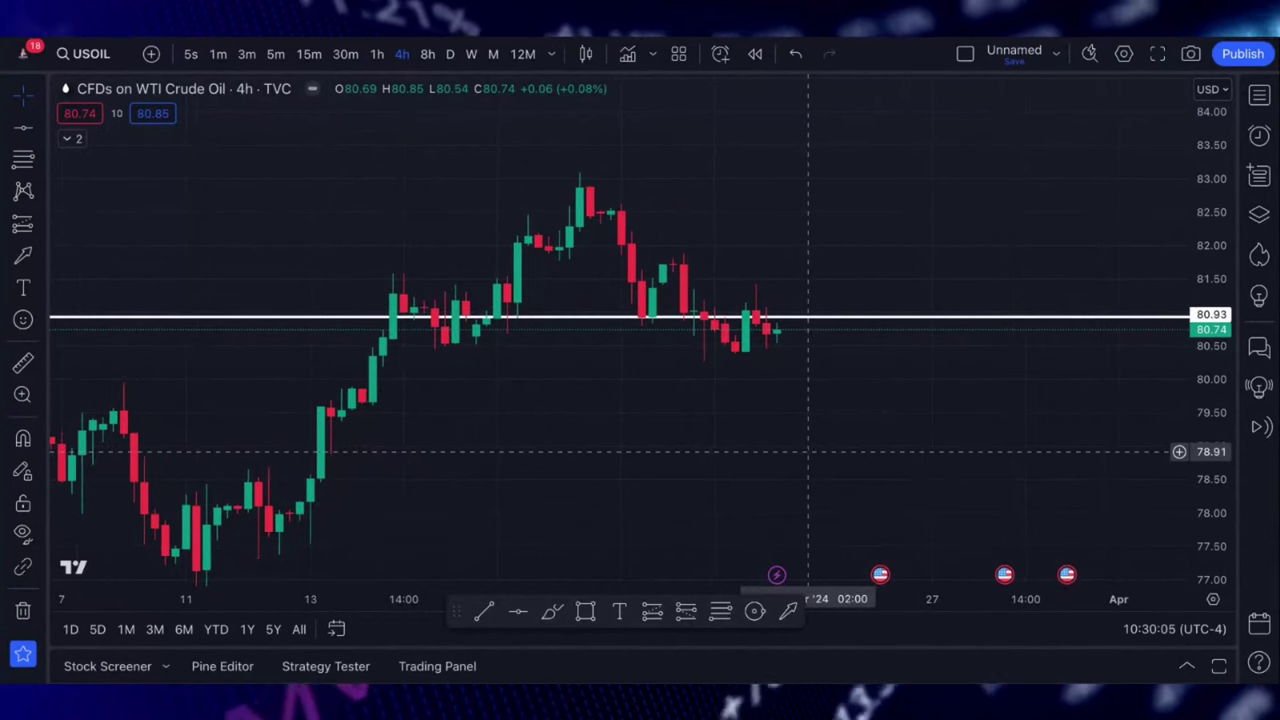
{"action": "left_click", "coordinate": [25, 611]}
{"action": "left_click", "coordinate": [105, 608]}
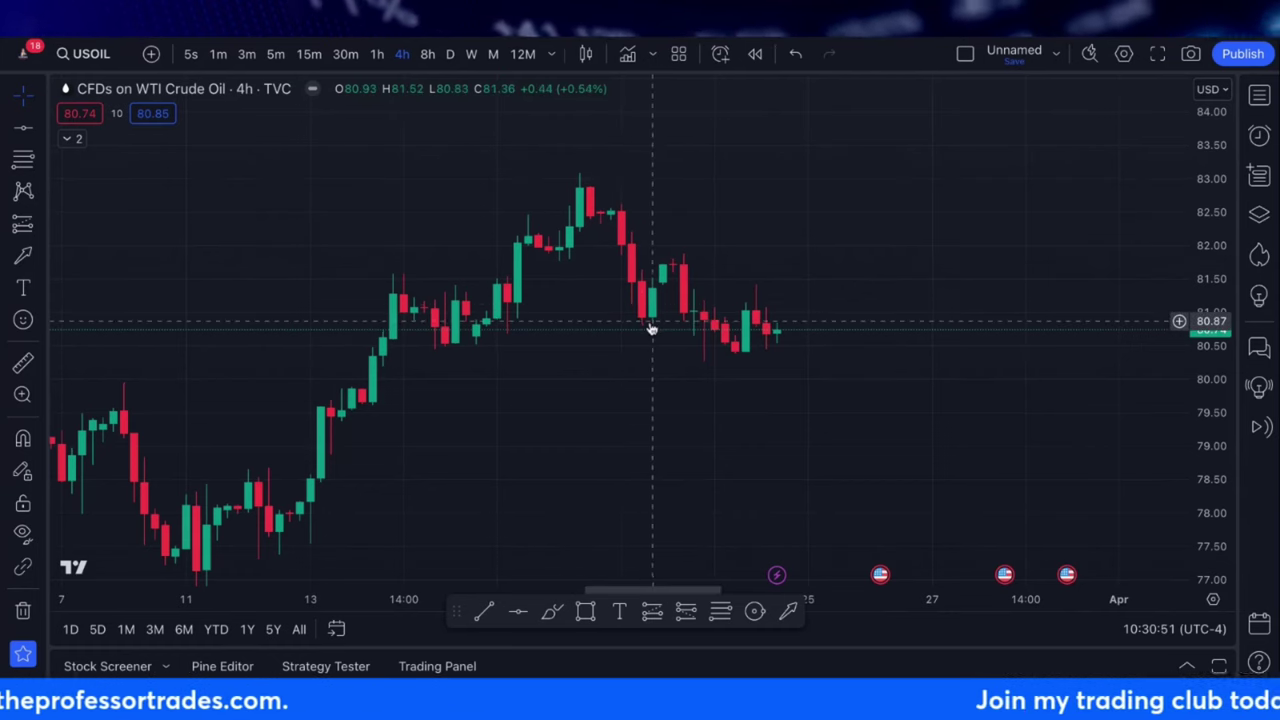
{"action": "scroll", "coordinate": [651, 329], "scroll_direction": "up", "scroll_amount": 3}
{"action": "scroll", "coordinate": [651, 329], "scroll_direction": "up", "scroll_amount": 2}
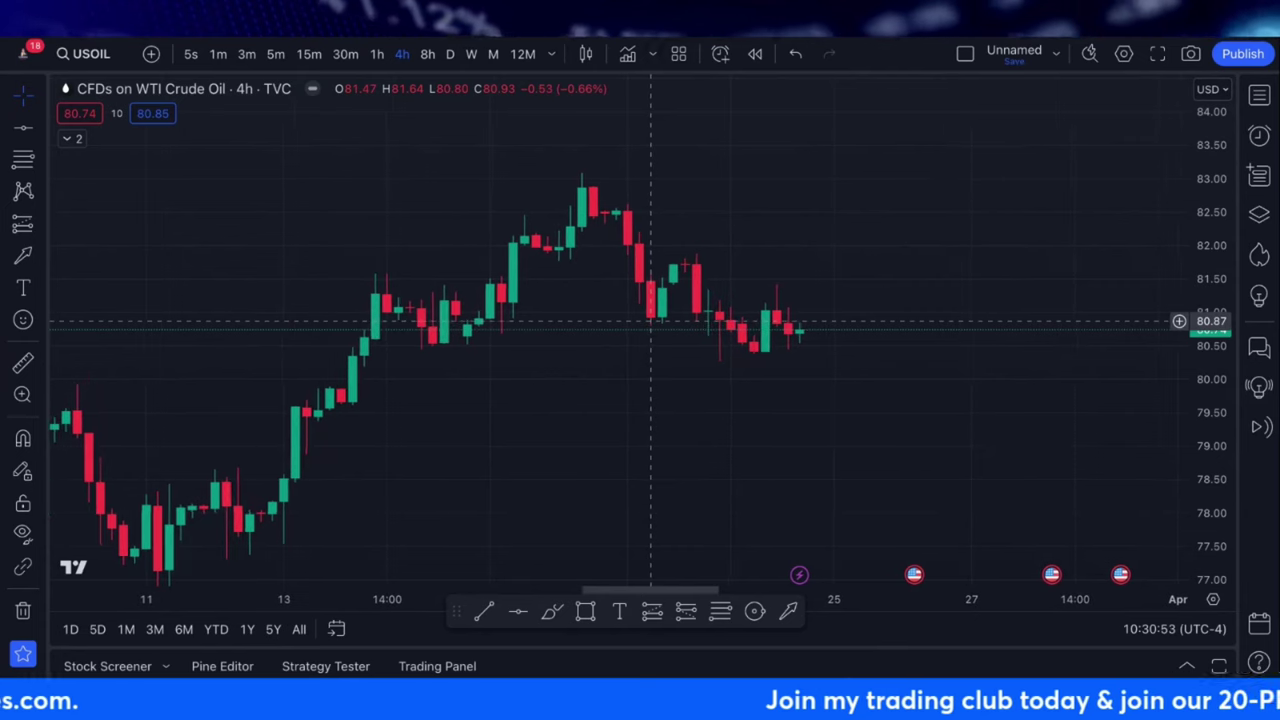